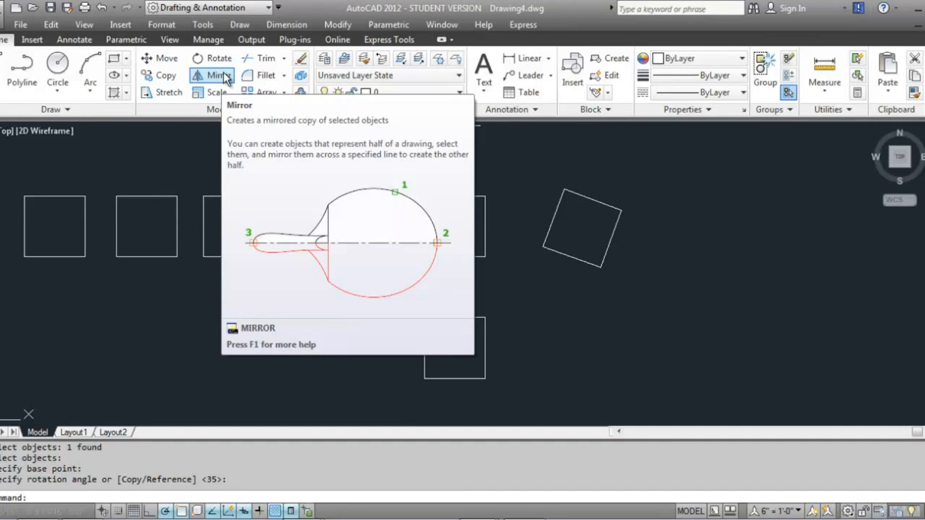
Draw a diagonal line across the lower square from its bottom-right corner to its top-left corner
key(Escape)
key(Escape)
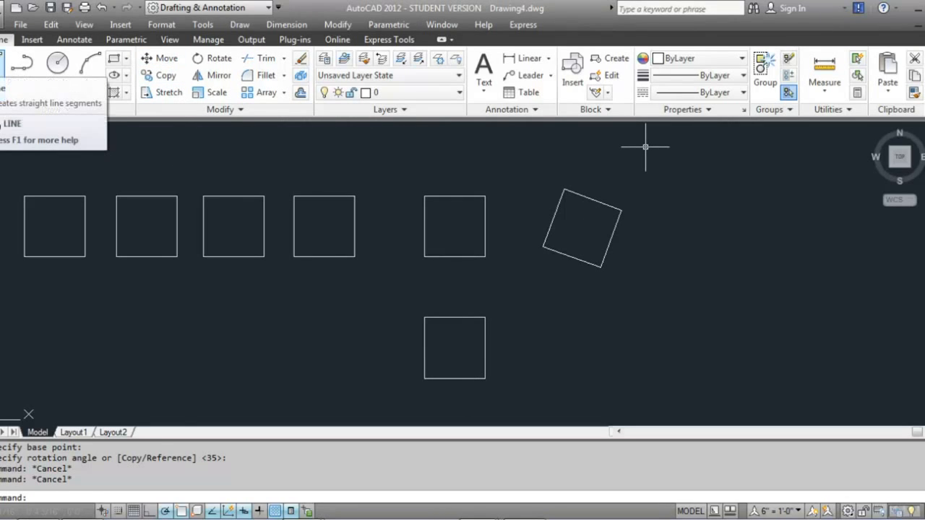
text(L)
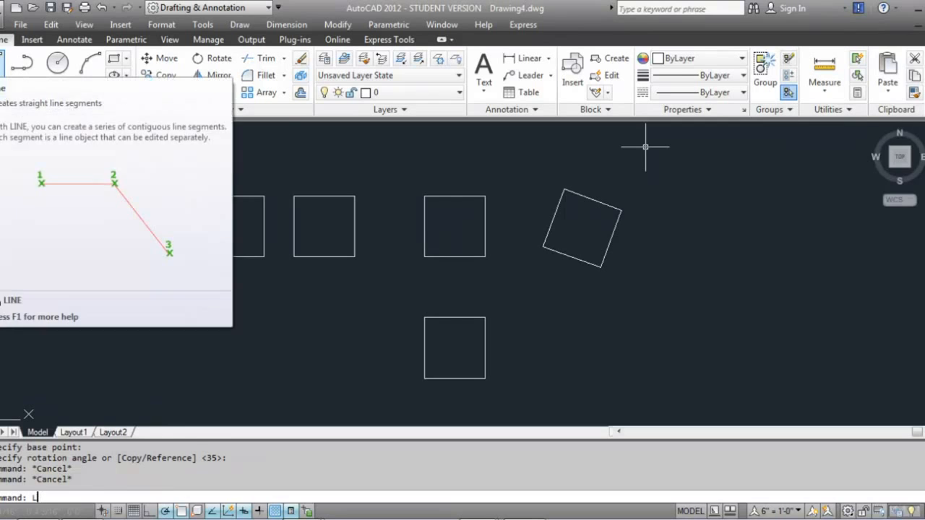
key(Return)
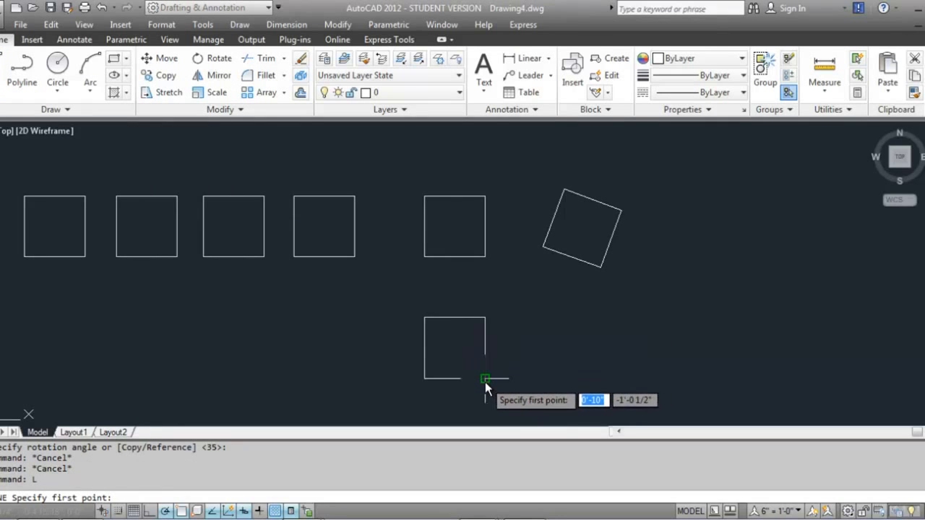
click(484, 381)
click(425, 319)
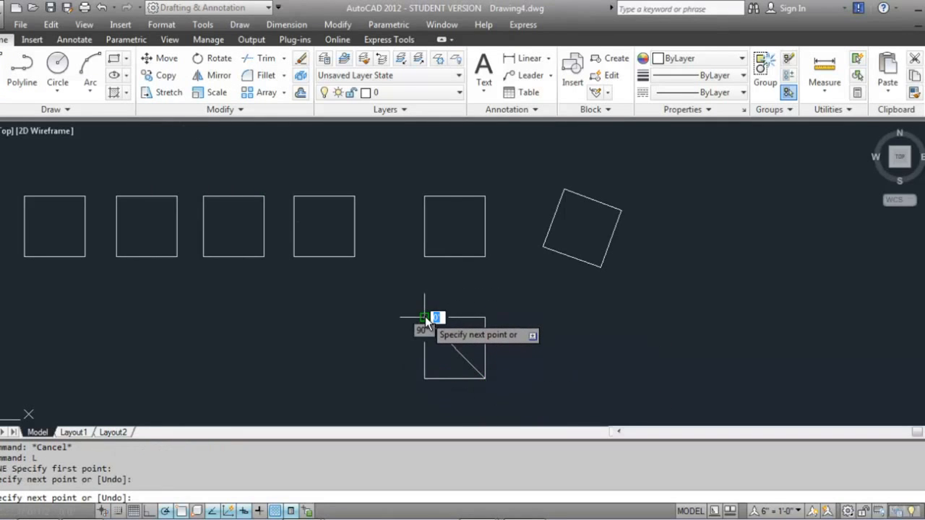
key(Return)
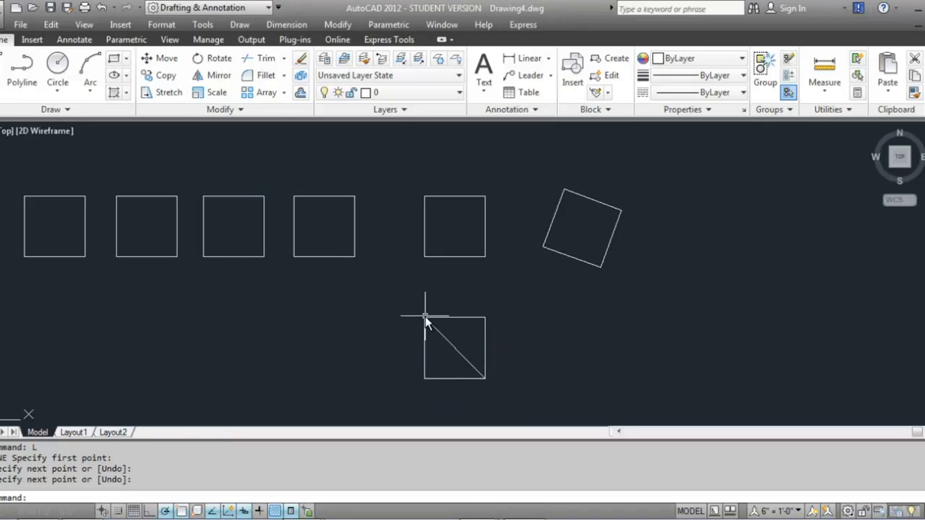
Mirror the lower square and its diagonal about its right edge, keeping the source, then undo the mirror
click(214, 75)
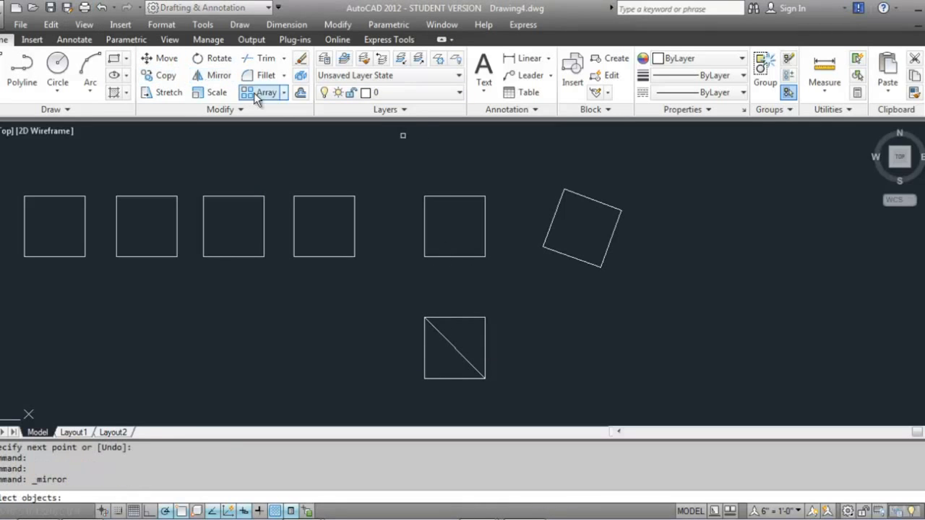
click(485, 345)
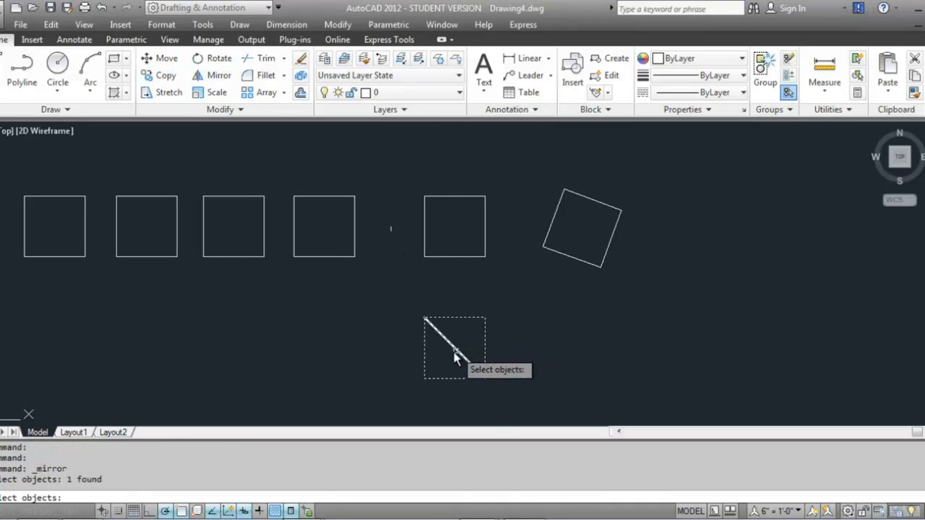
click(457, 351)
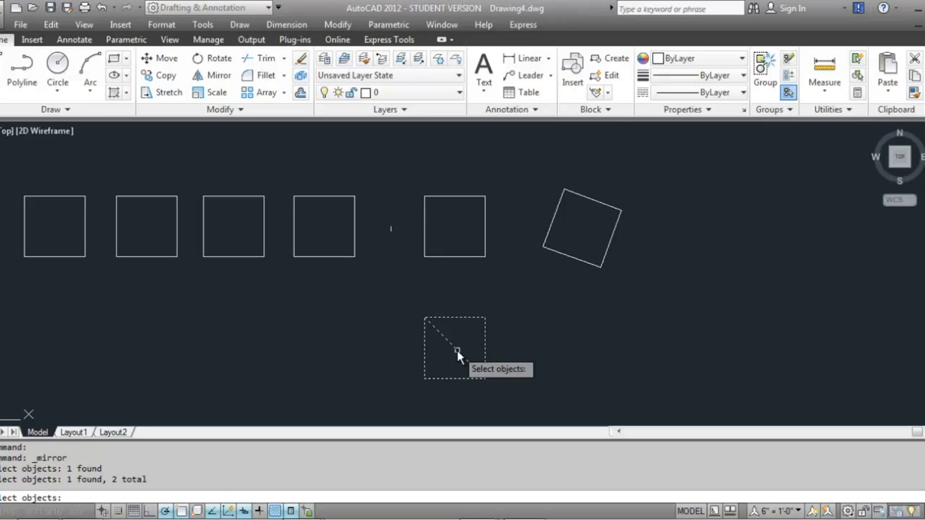
key(Return)
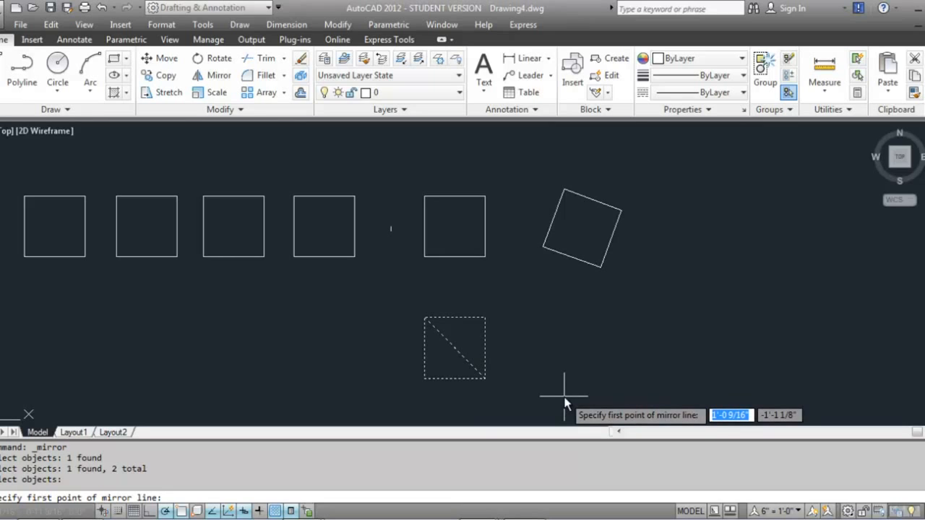
click(486, 378)
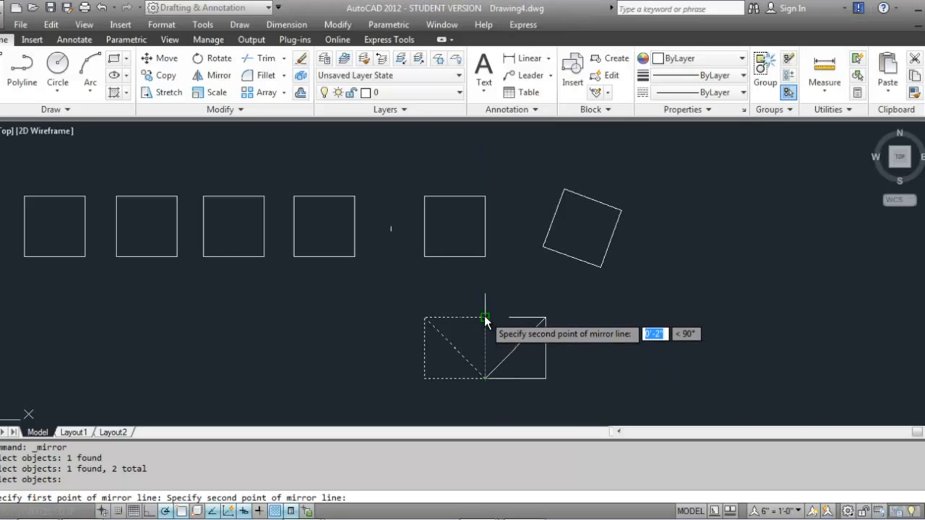
click(485, 318)
key(Return)
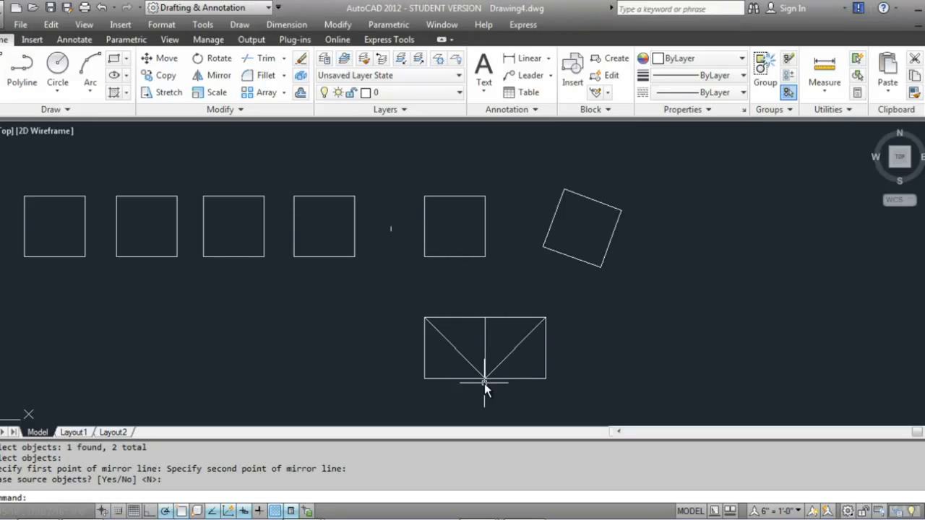
key(ctrl+z)
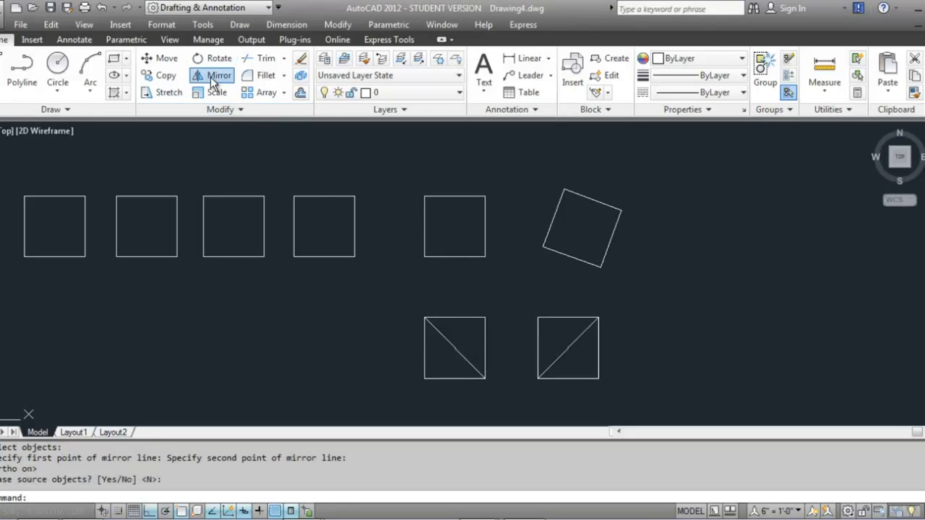
Mirror the second diagonal square about a vertical line just to its right, keeping the source objects
click(213, 75)
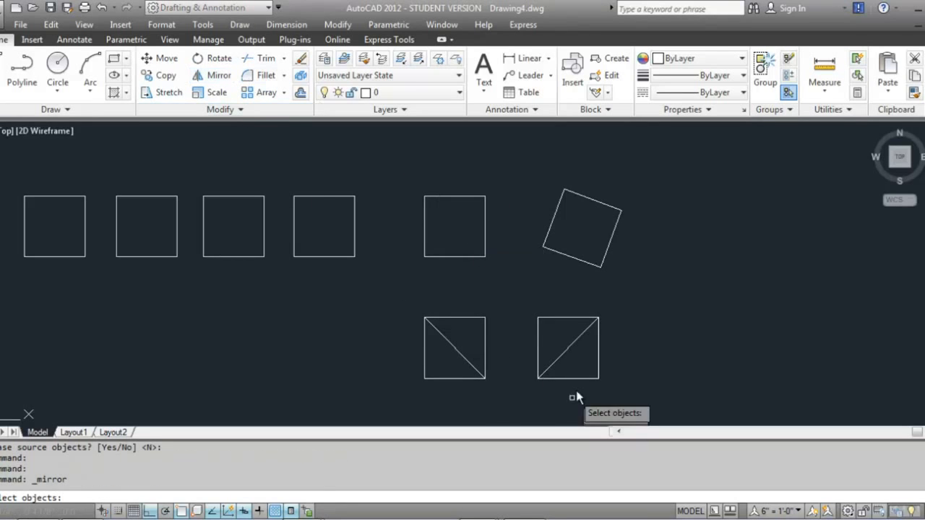
click(599, 383)
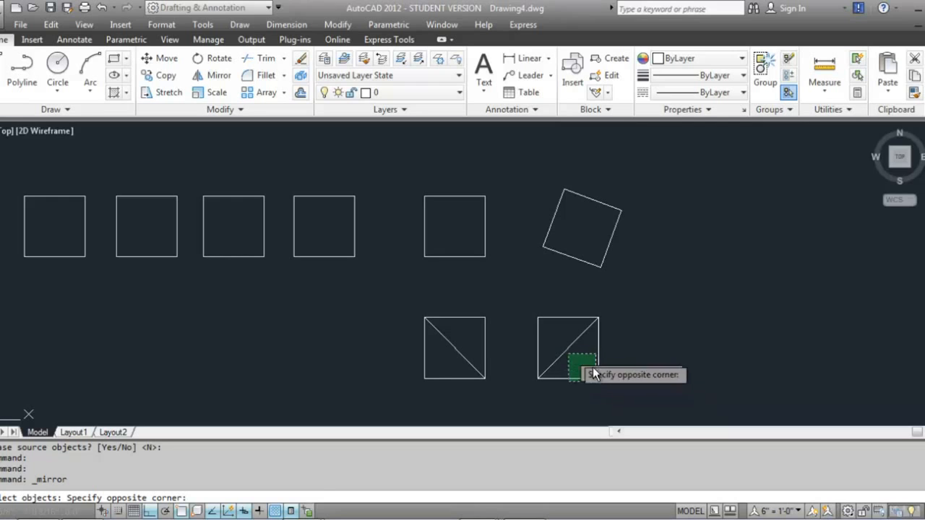
click(598, 373)
click(598, 347)
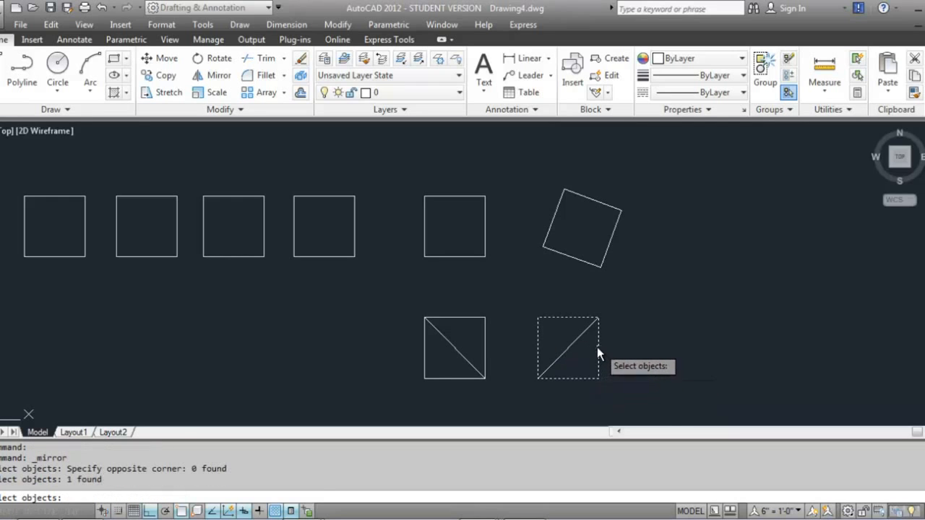
click(570, 347)
key(Return)
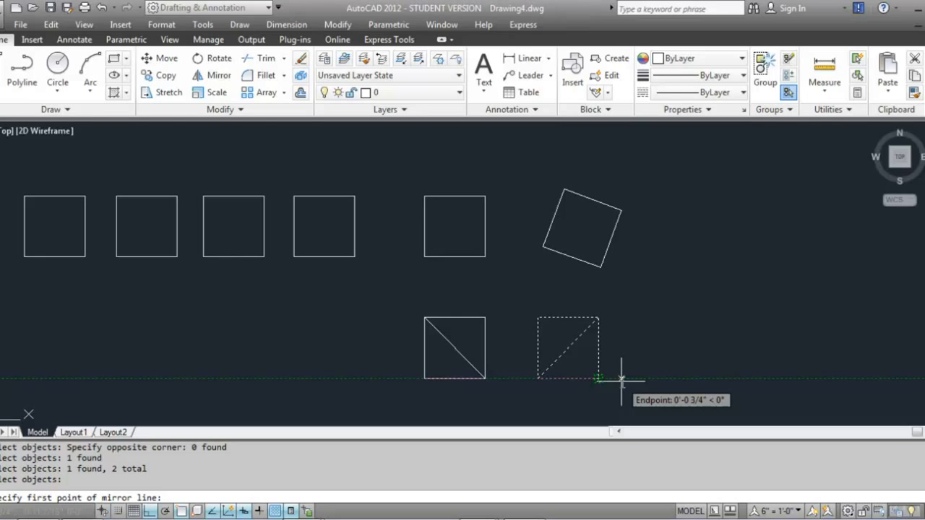
click(621, 378)
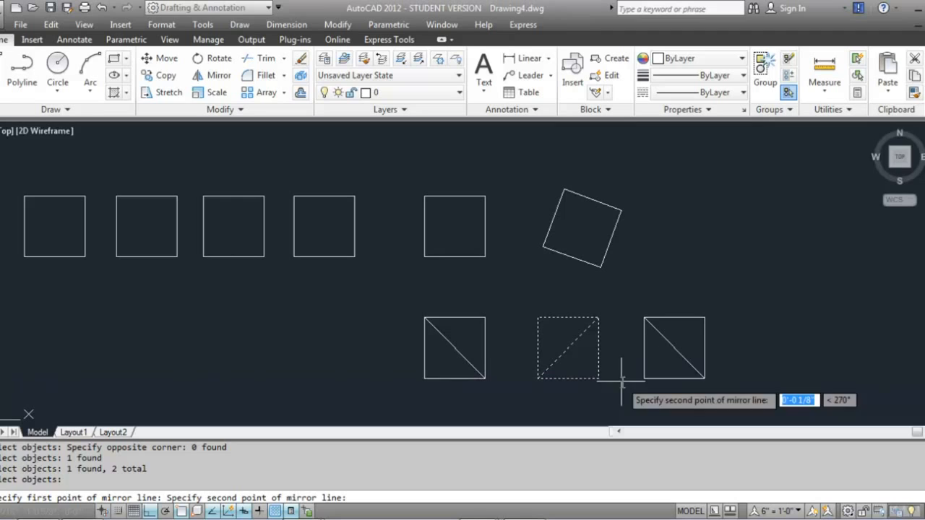
click(622, 318)
key(Return)
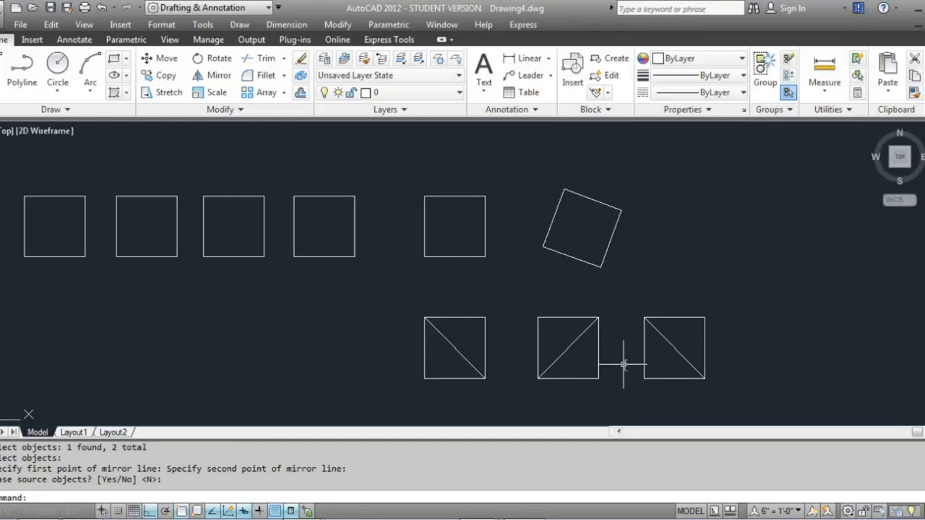
Draw a horizontal line 3 units long from the bottom-right corner of the third diagonal square
middle_drag(622, 366, 310, 281)
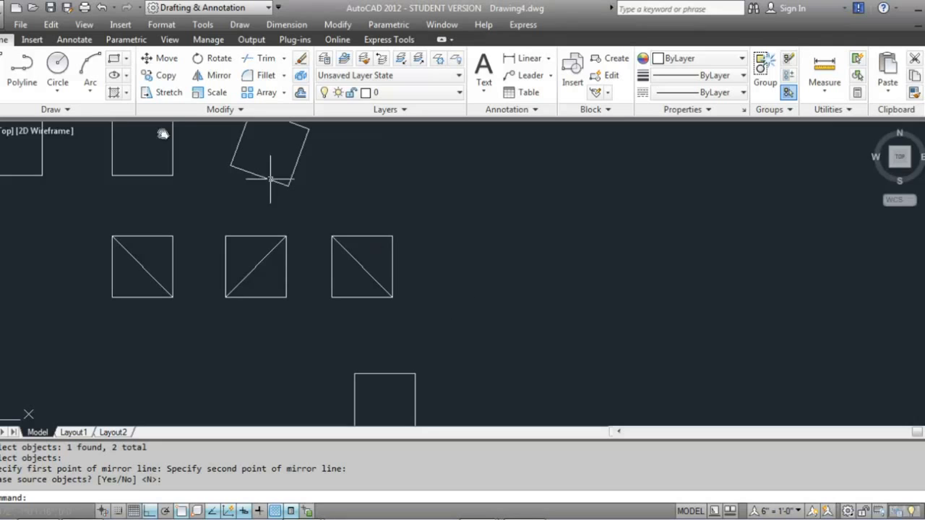
click(7, 69)
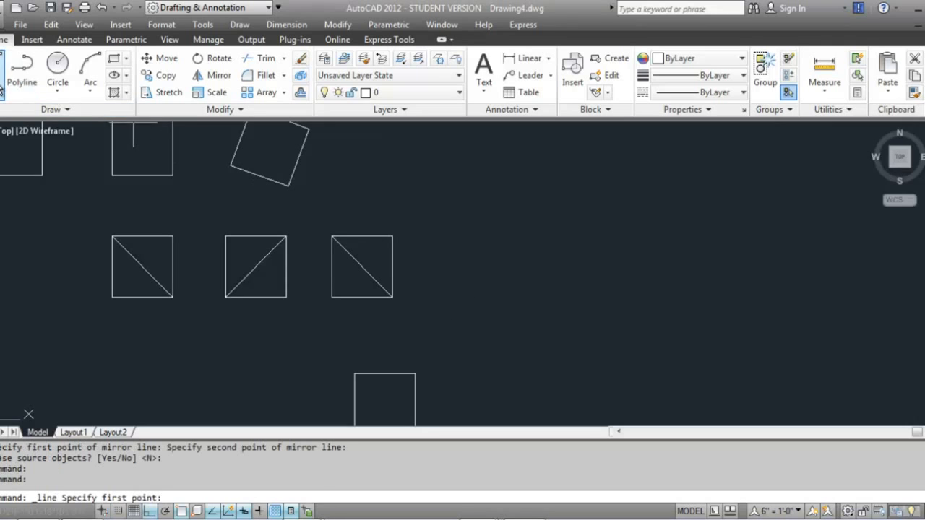
click(394, 299)
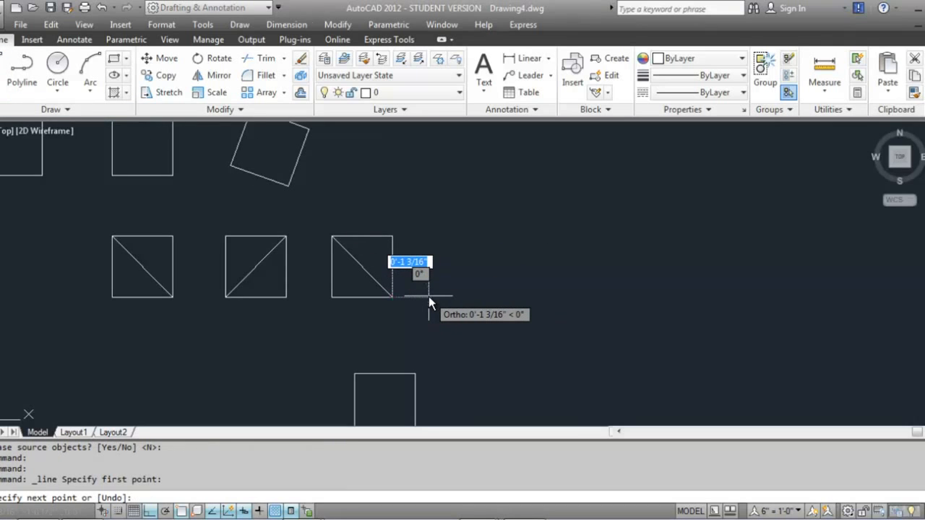
text(3)
key(Return)
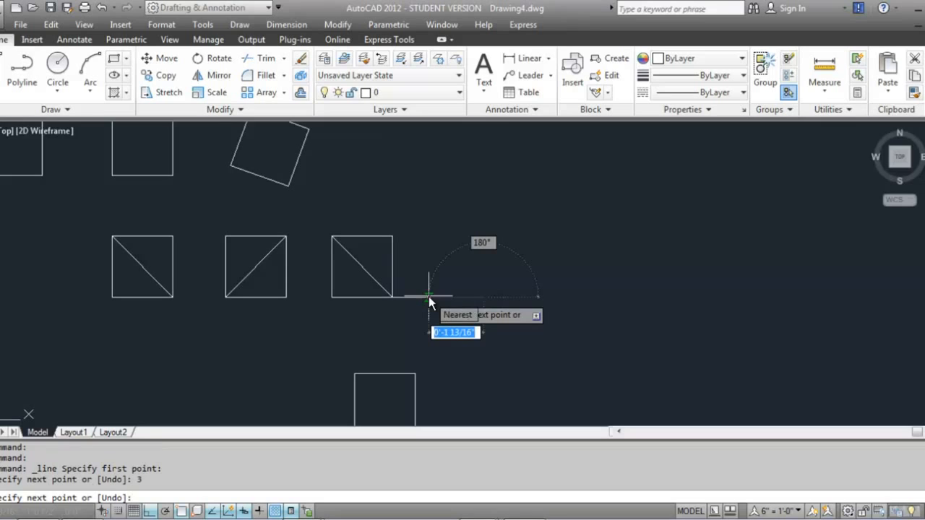
key(Return)
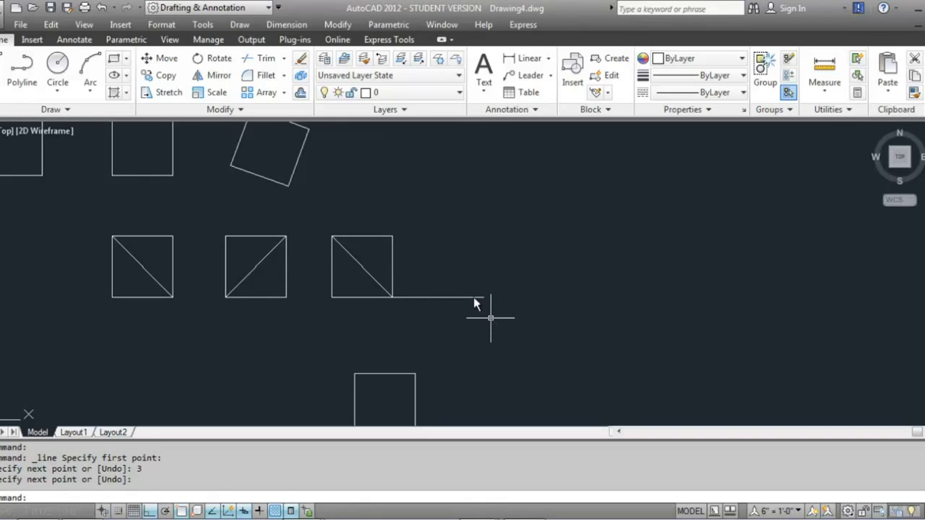
Mirror the third square and its diagonal about a vertical line through the far end of the horizontal line, keeping the source
click(219, 75)
click(361, 235)
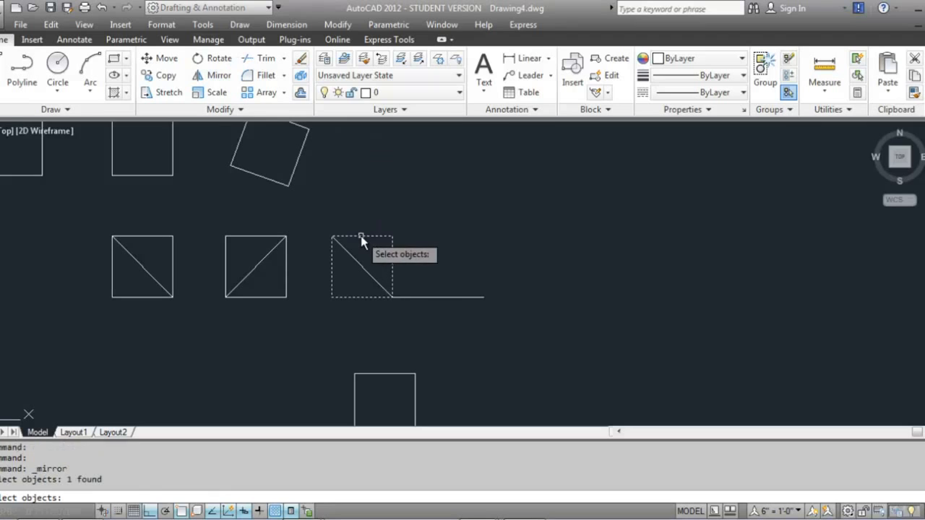
click(350, 256)
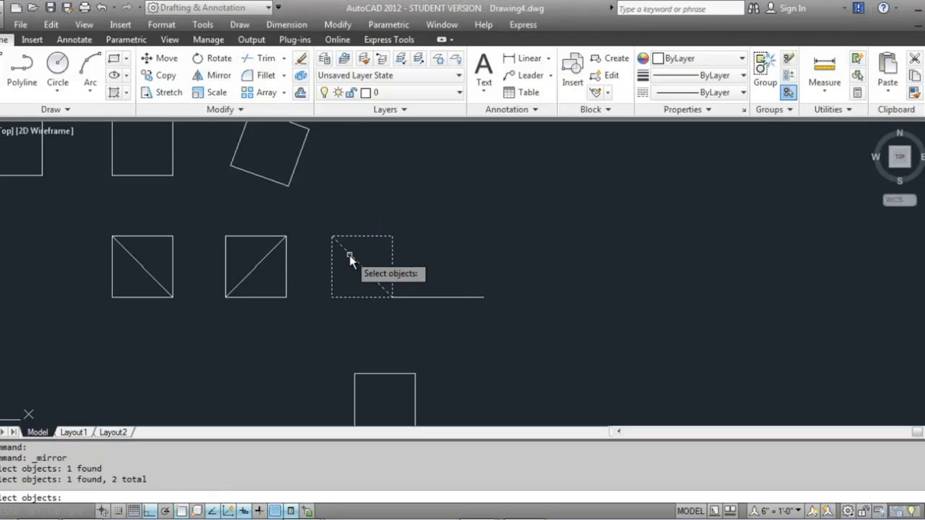
key(Return)
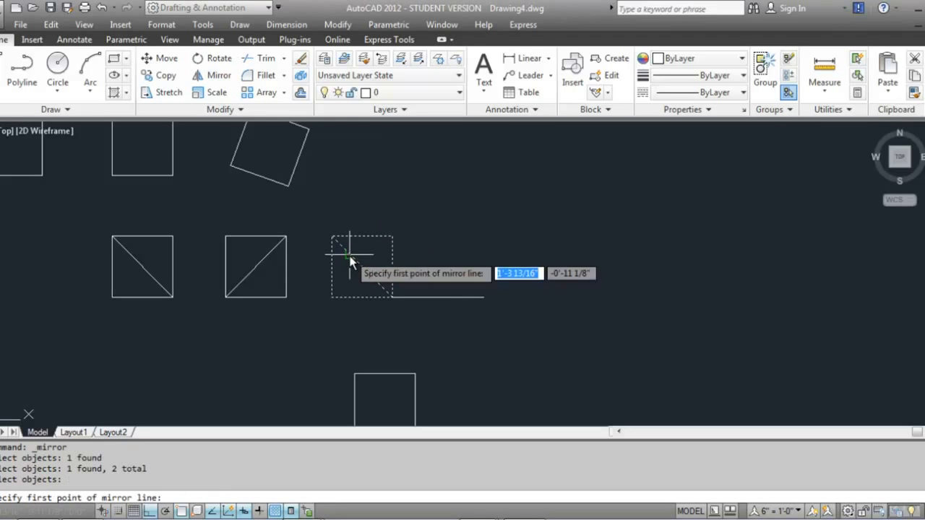
click(484, 297)
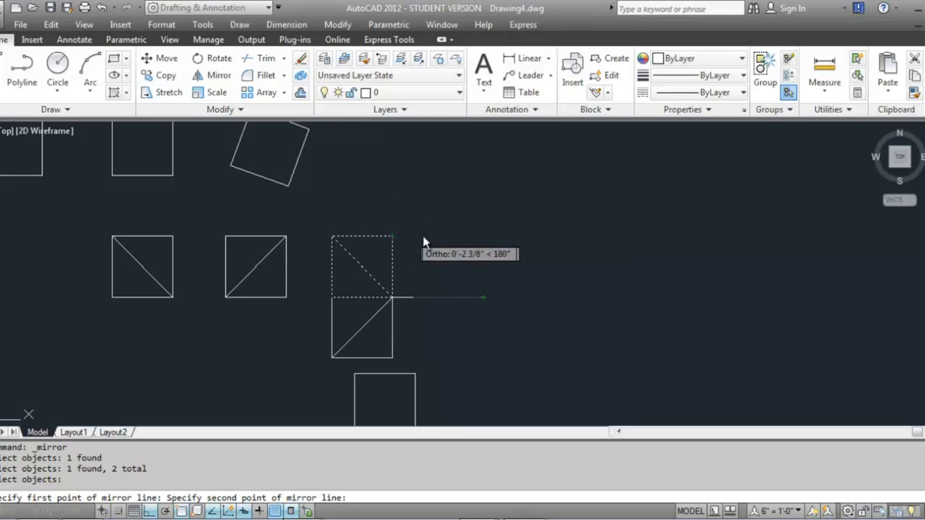
click(483, 235)
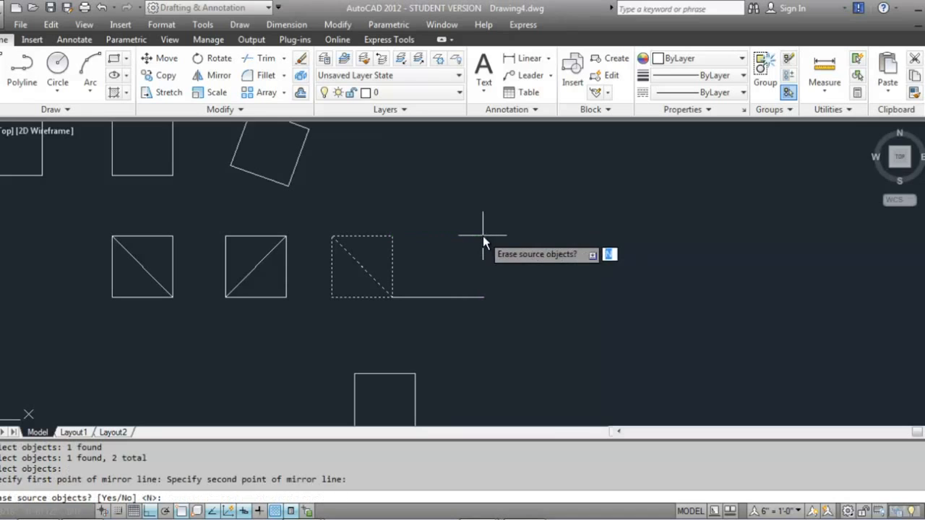
key(Return)
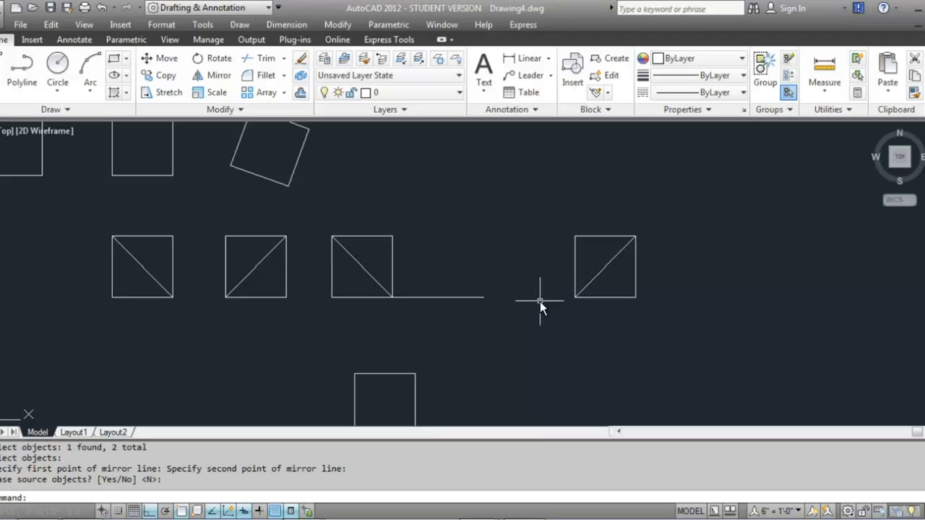
scroll(542, 306, down, 5)
middle_drag(557, 362, 566, 339)
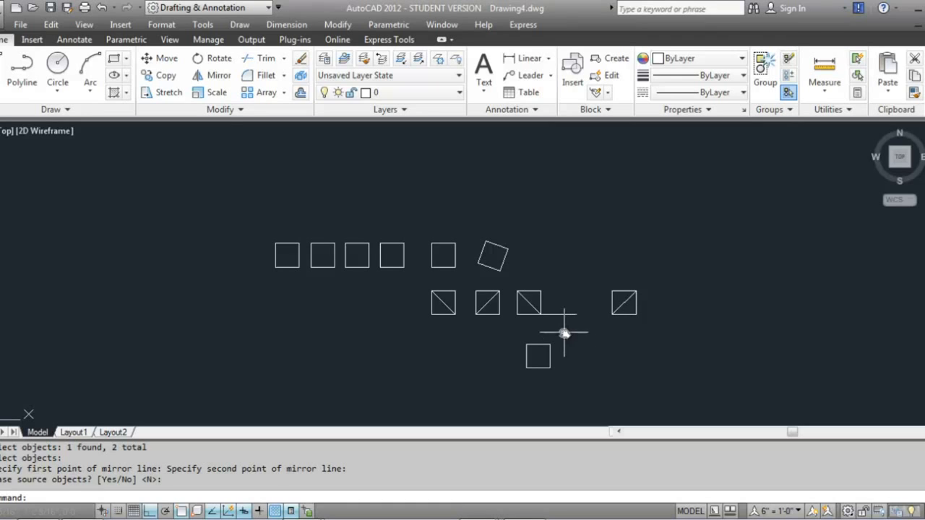
click(518, 306)
key(Escape)
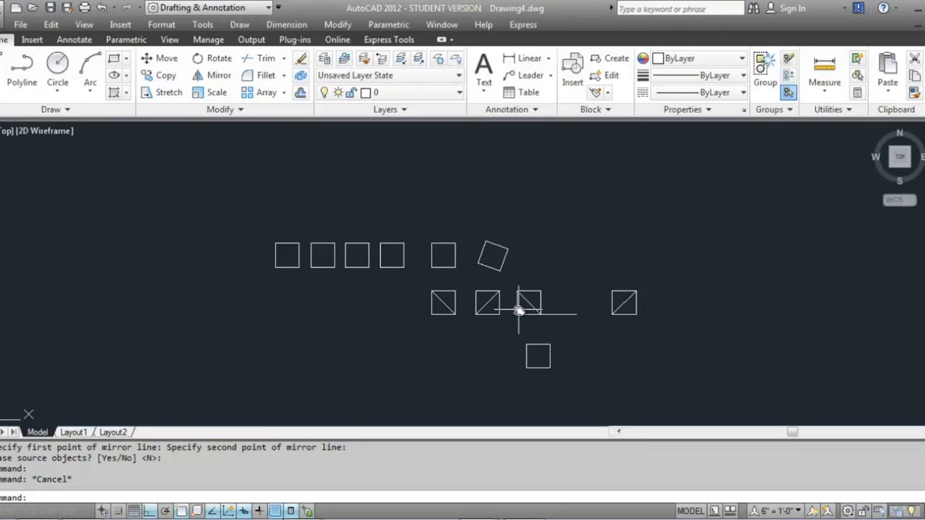
Select all the drawing objects with a crossing window, clear the selection, and select them again with a window
click(671, 397)
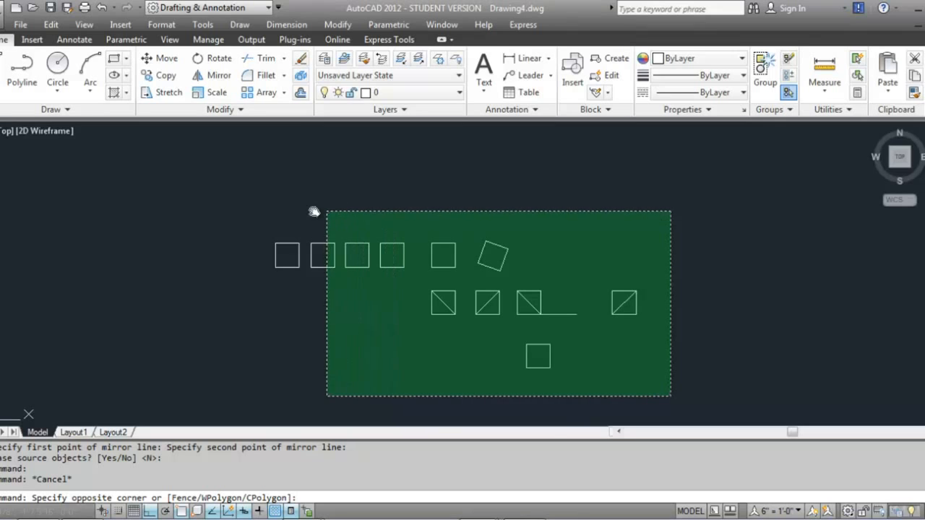
click(256, 208)
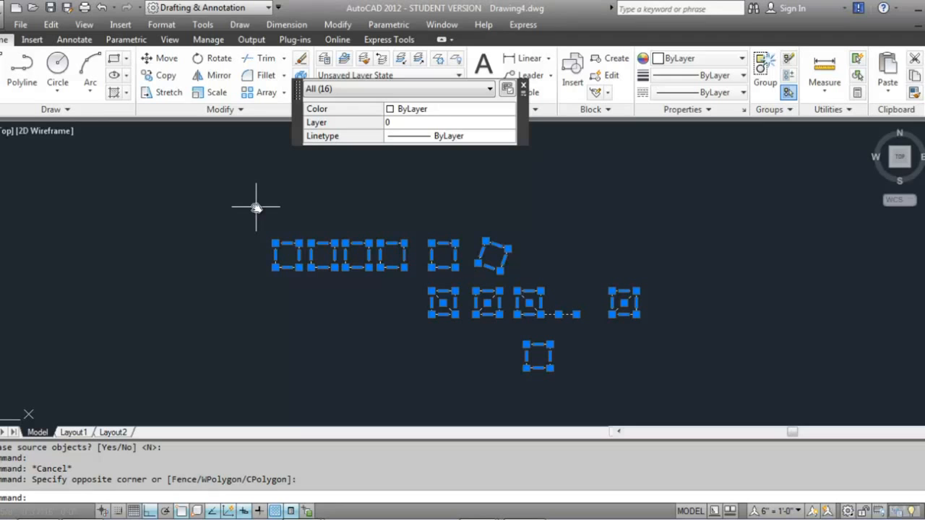
key(Escape)
click(247, 180)
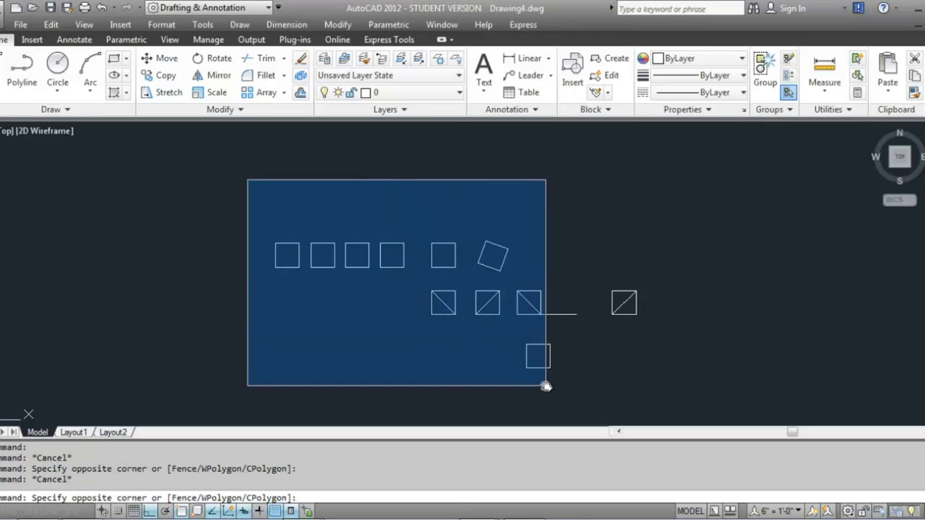
click(667, 427)
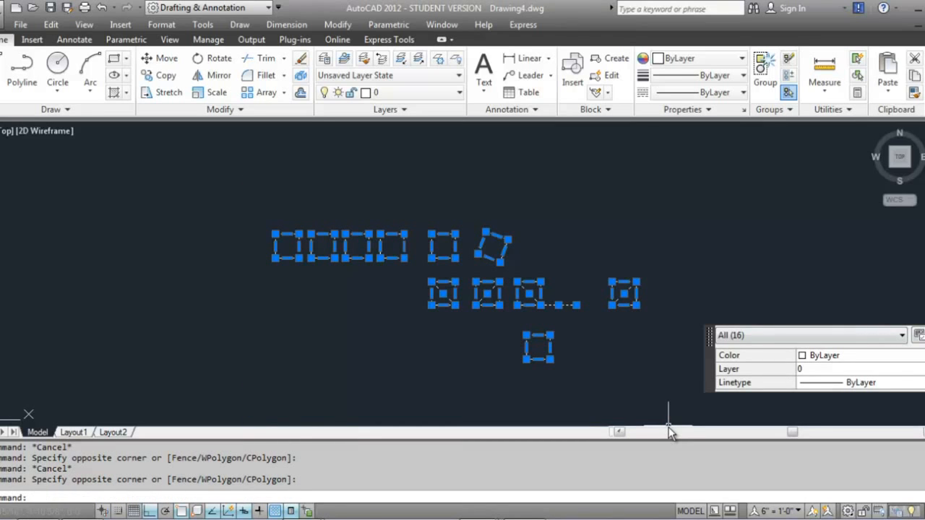
Select the objects right of the three leftmost squares with a crossing window, then clear the selection
key(Escape)
click(672, 404)
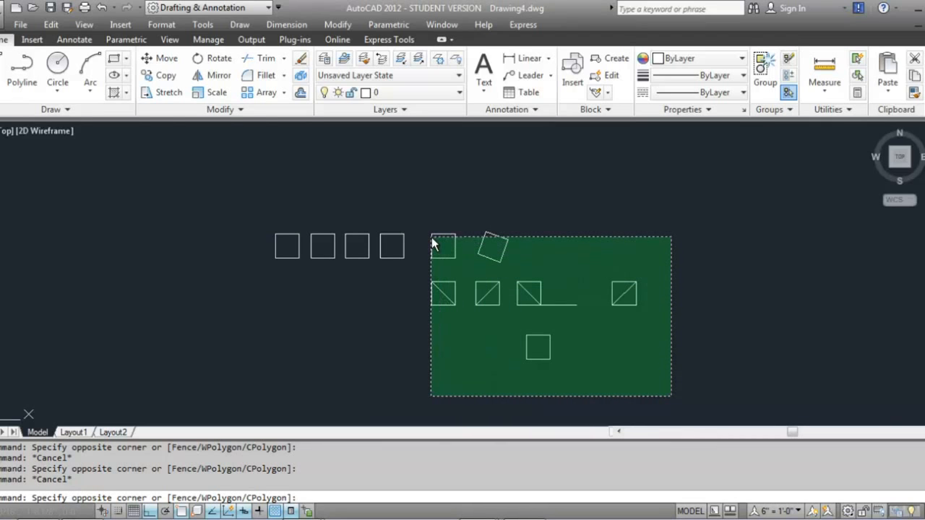
click(393, 213)
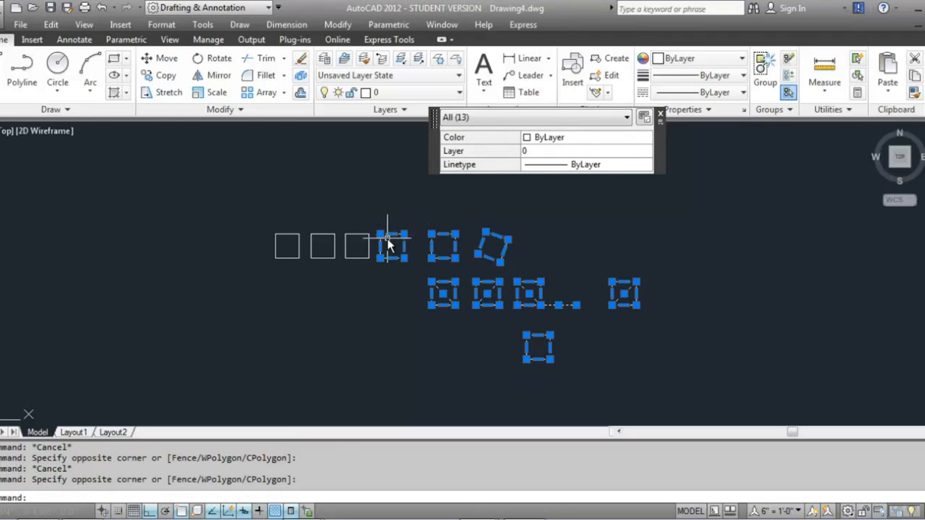
key(Escape)
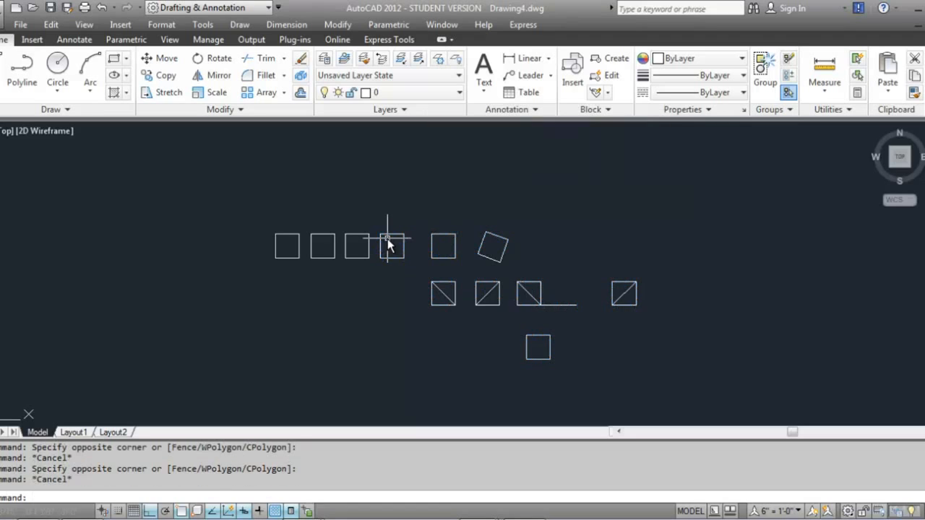
Window-select the three leftmost squares, then select all objects in the drawing and clear the selection
click(220, 197)
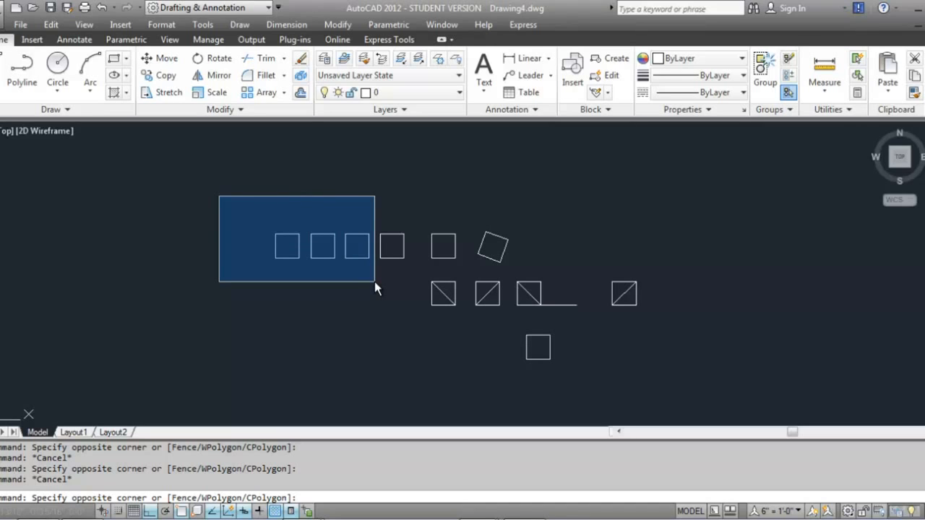
click(453, 353)
key(Escape)
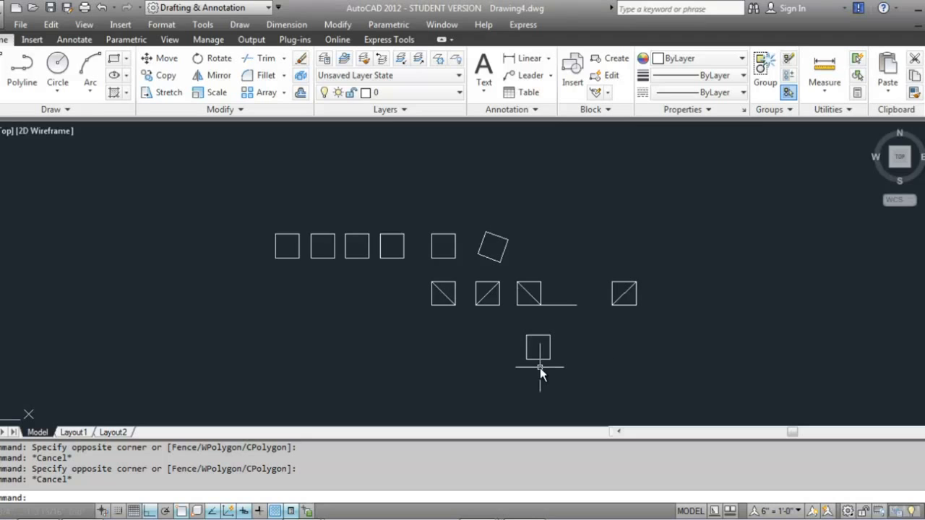
key(ctrl+a)
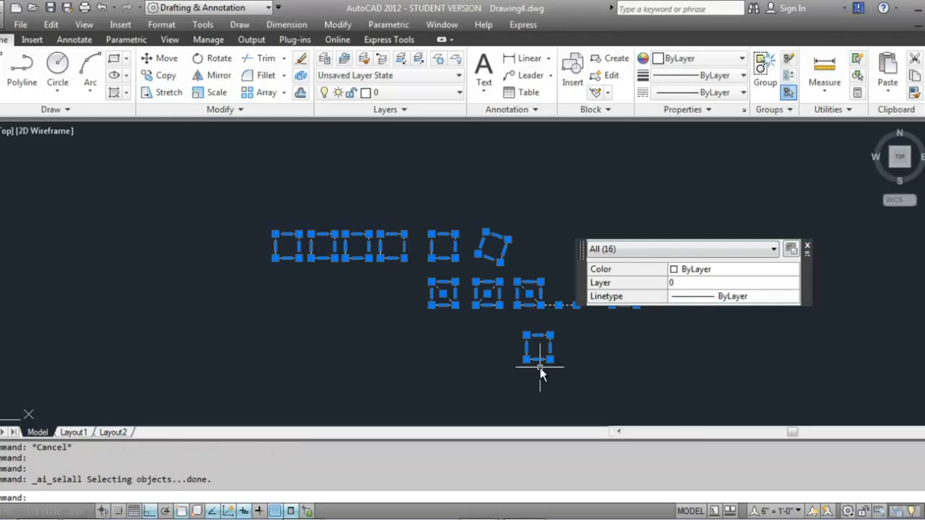
key(Escape)
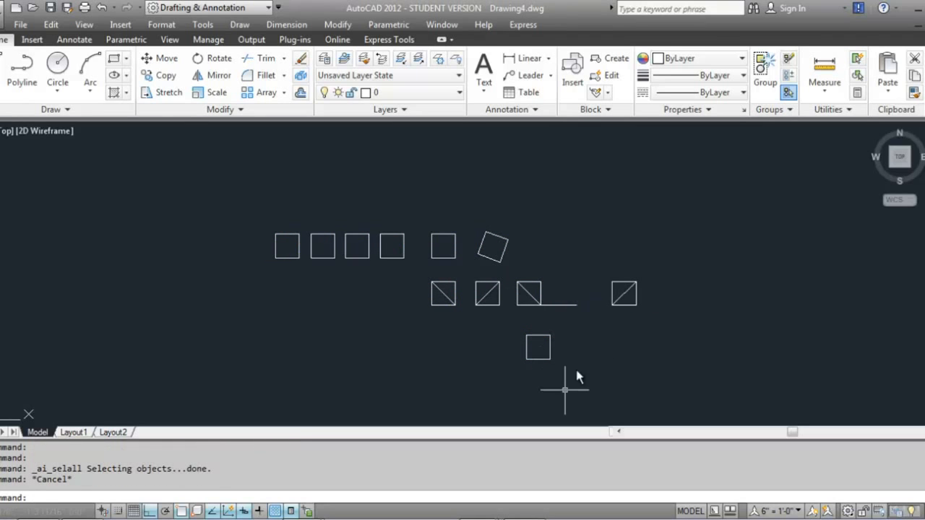
Pick the rightmost diagonal square individually, then clear the selection
click(624, 302)
click(624, 308)
click(626, 303)
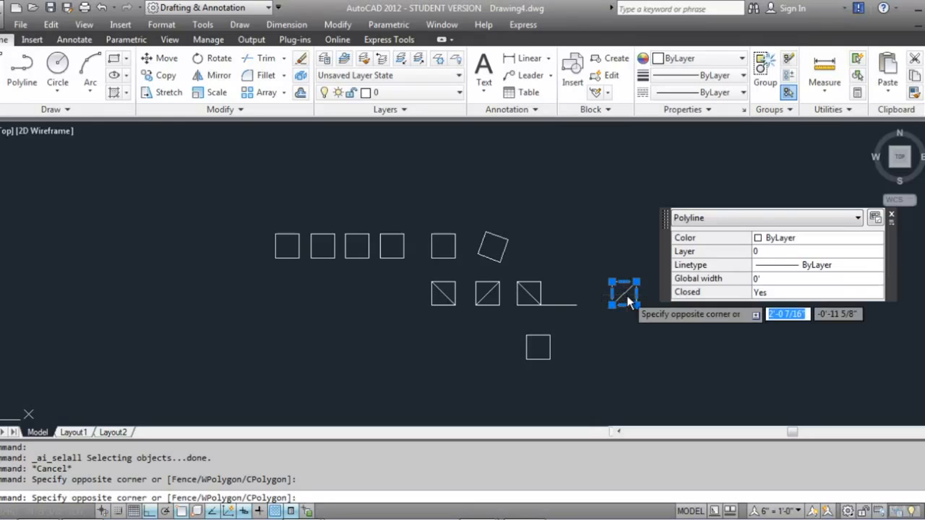
click(626, 297)
key(Escape)
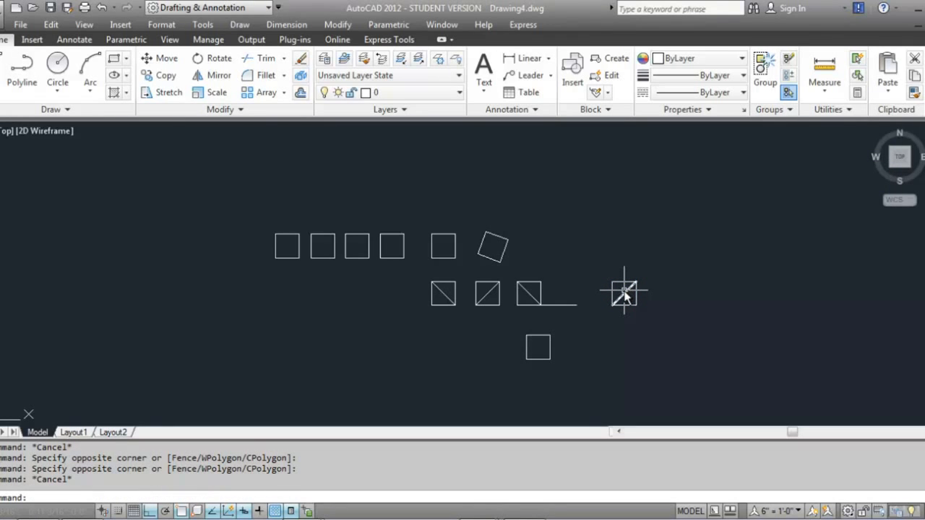
Make several crossing-window selections dragged from the lower right, clearing the selection after each
click(680, 393)
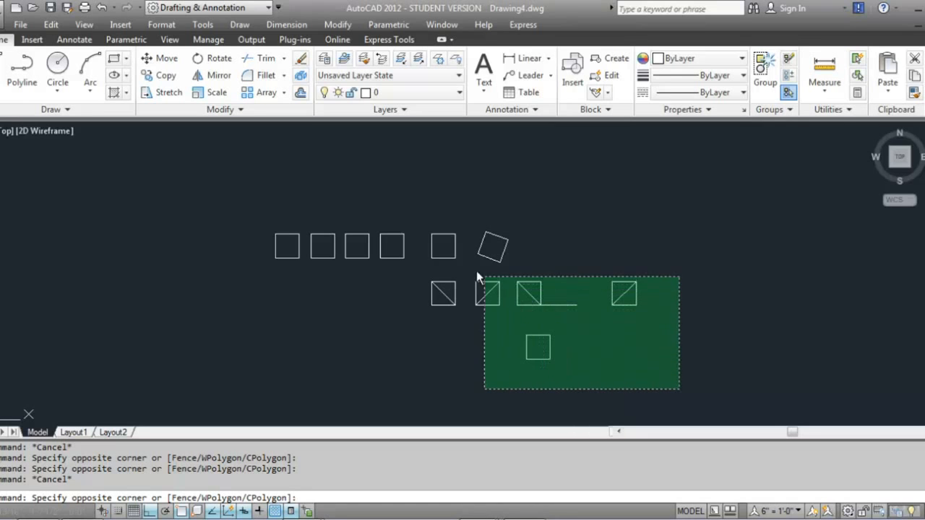
click(258, 141)
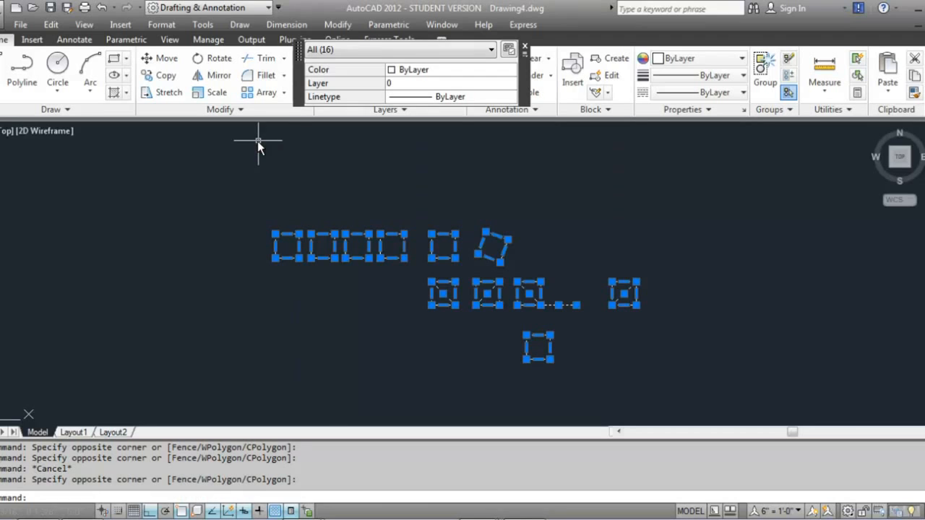
key(Escape)
click(661, 382)
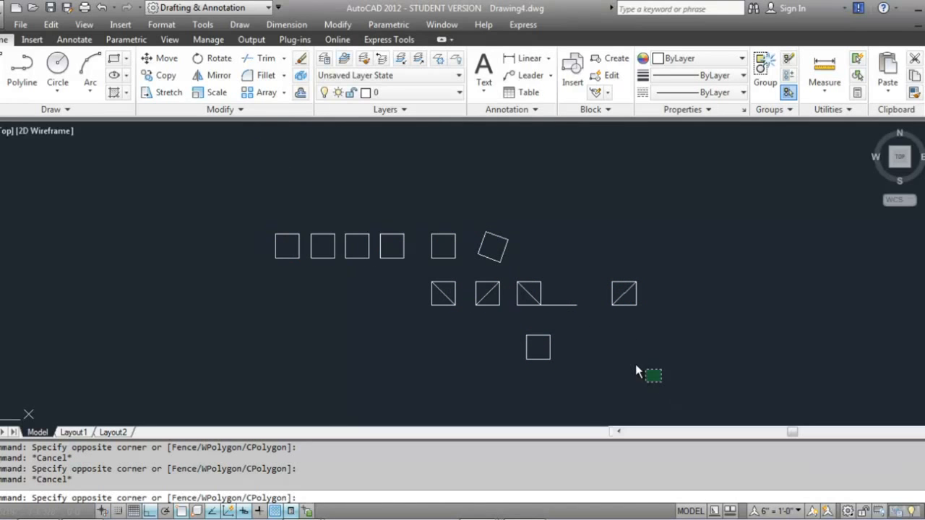
click(393, 200)
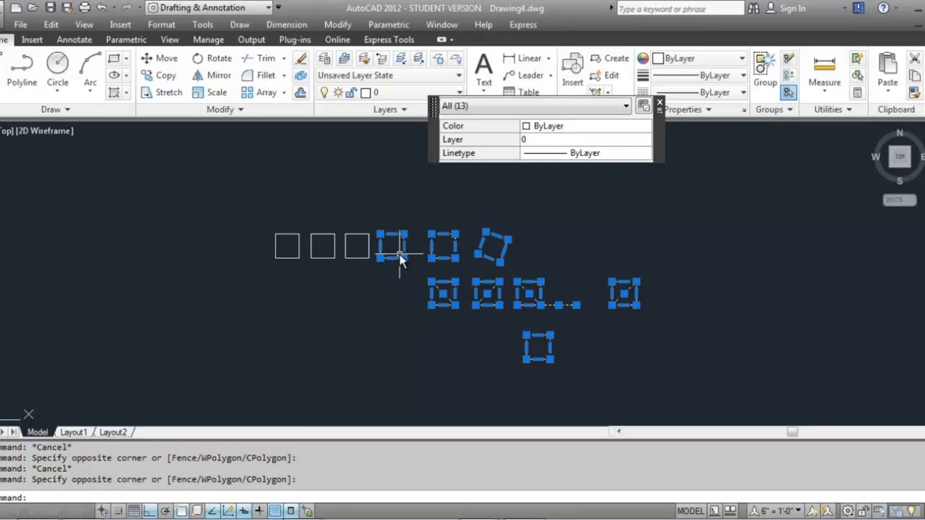
key(Escape)
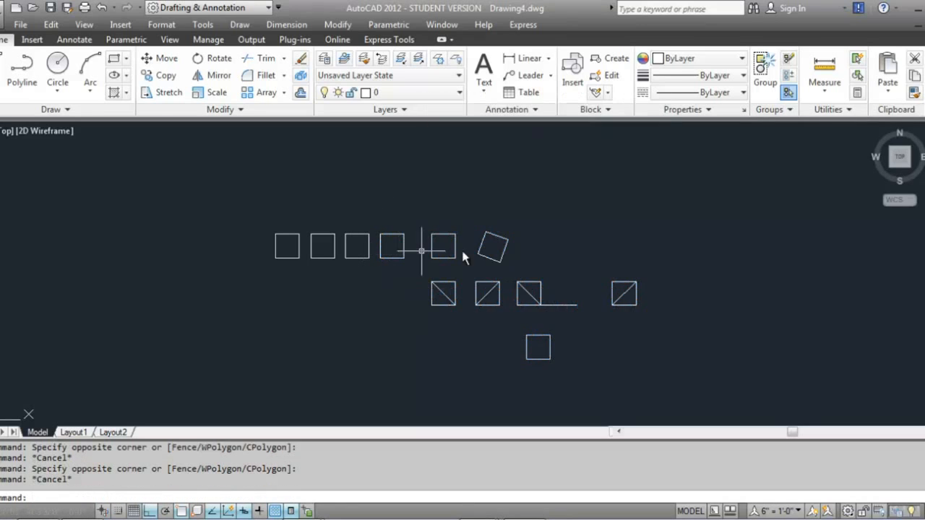
click(684, 394)
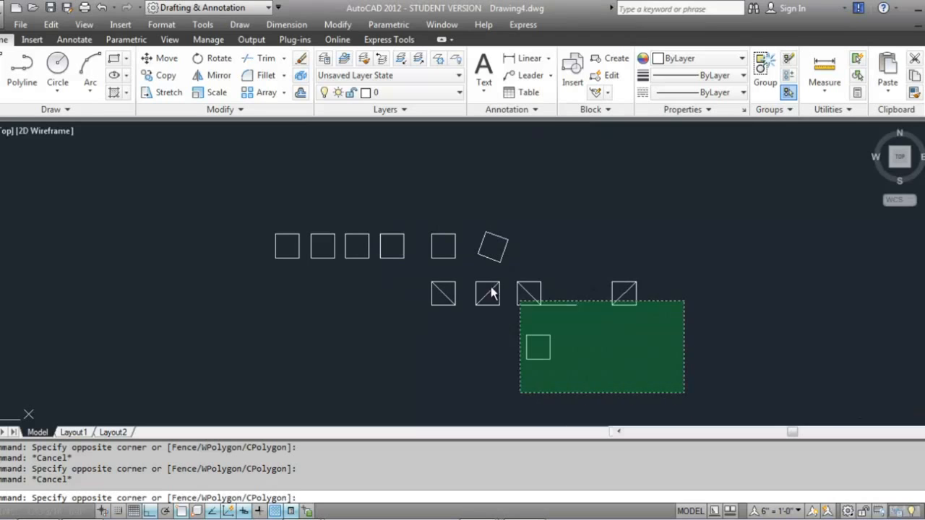
click(398, 251)
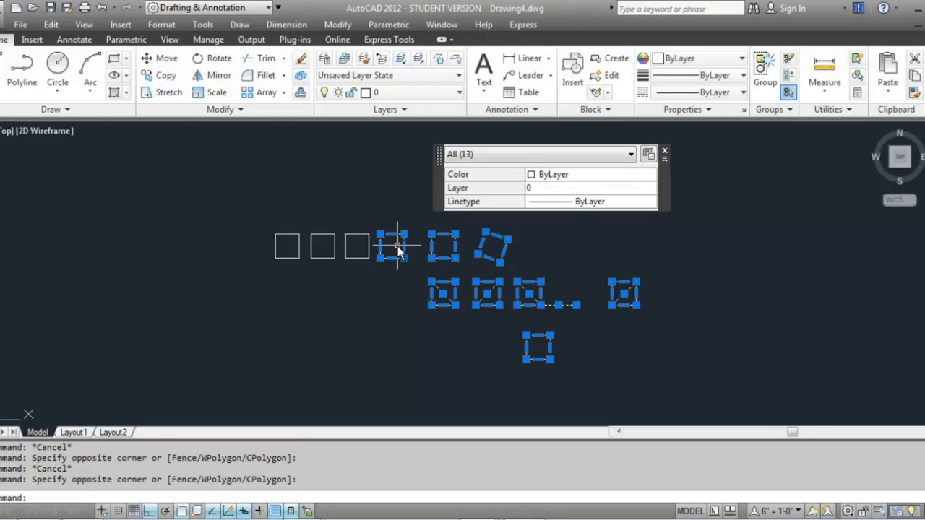
key(Escape)
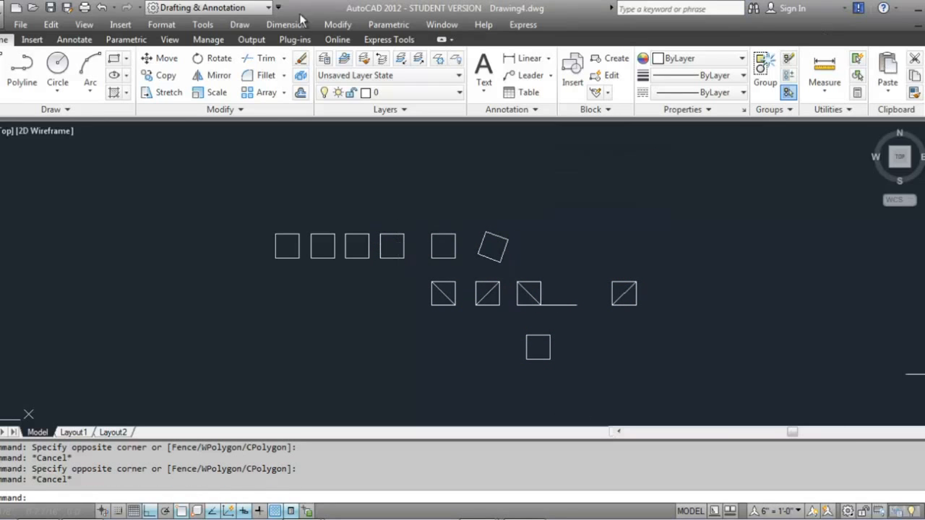
Make window selections dragged from the upper left over the left part of the drawing, clearing each
click(224, 160)
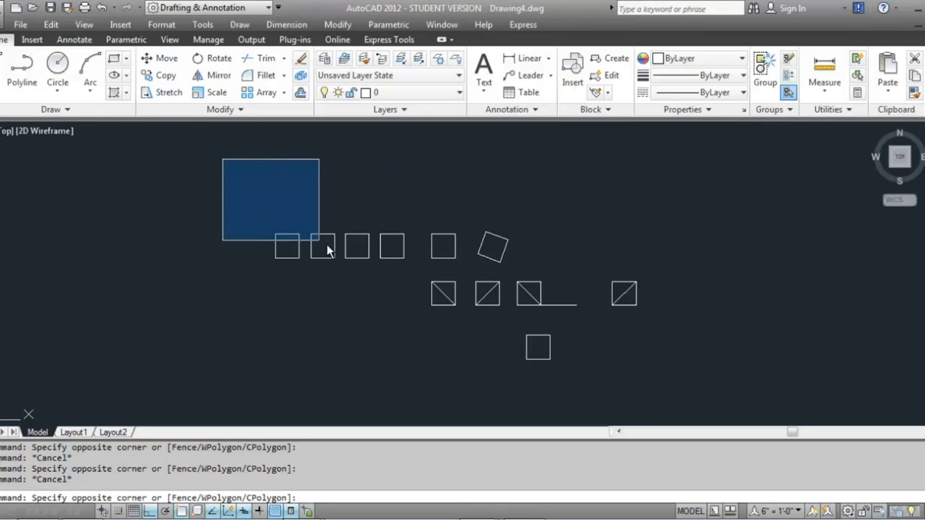
click(534, 356)
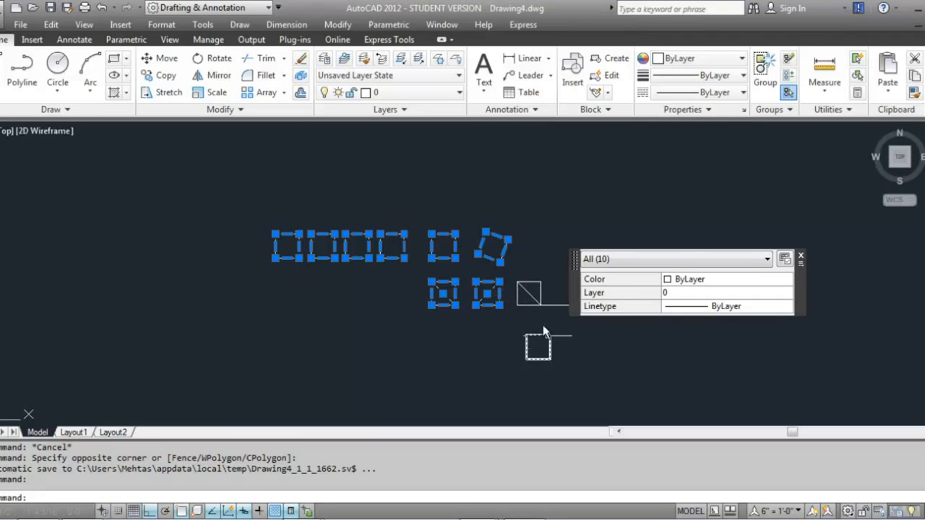
key(Escape)
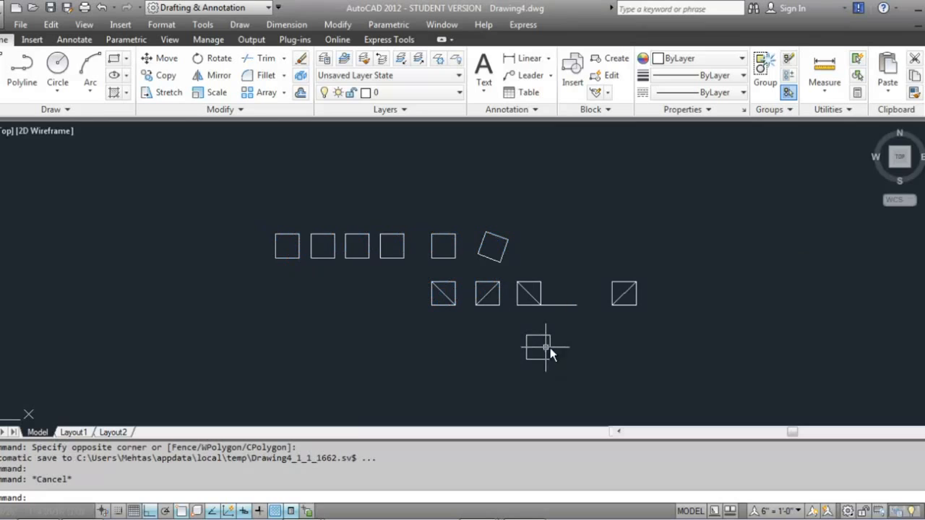
click(225, 166)
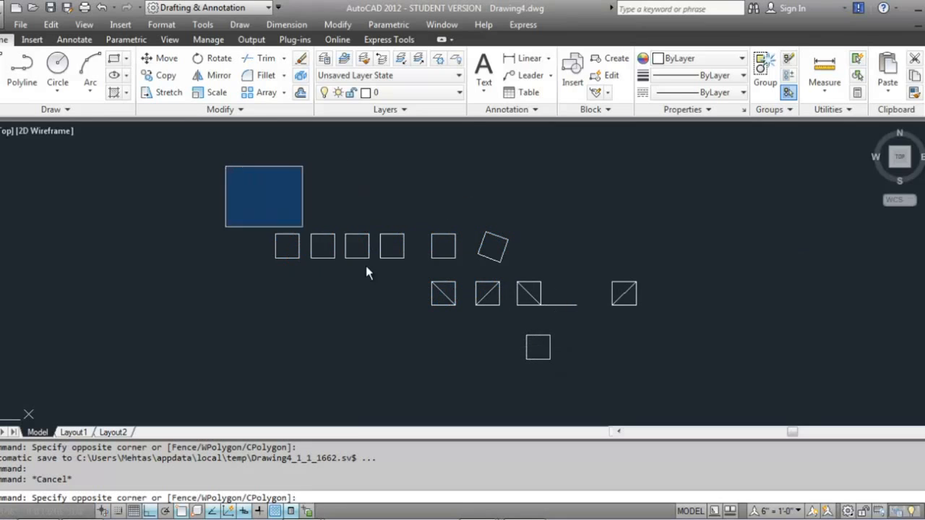
click(511, 374)
key(Escape)
Crossing-select the objects right of the three leftmost squares, clear it, and cancel another window selection
click(697, 407)
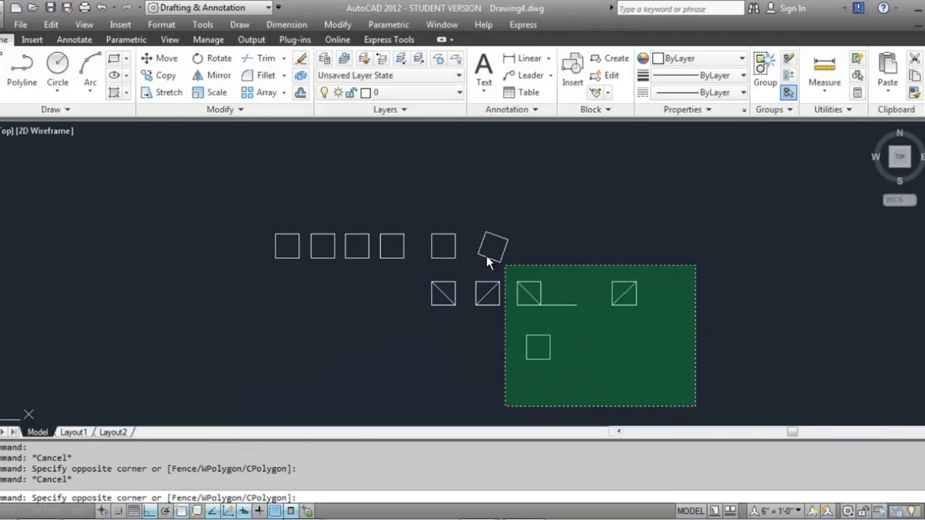
click(404, 225)
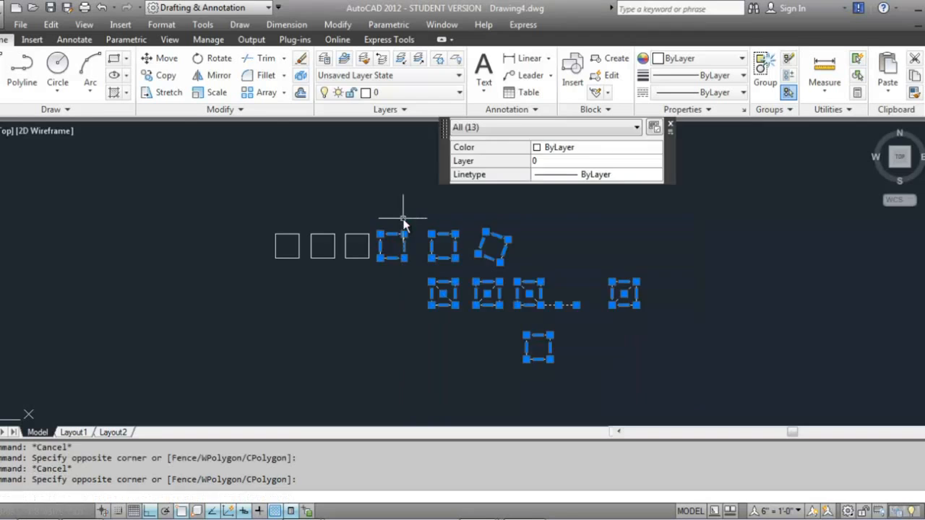
key(Escape)
click(172, 151)
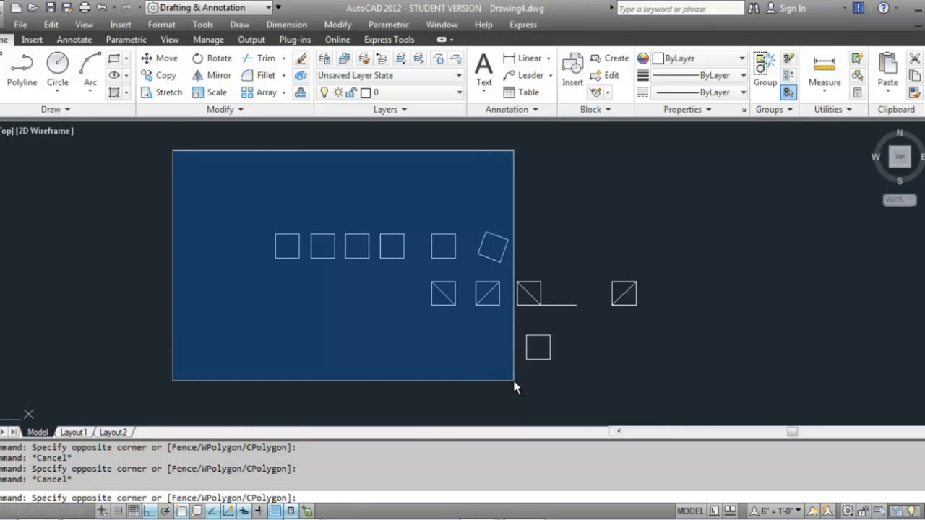
key(Escape)
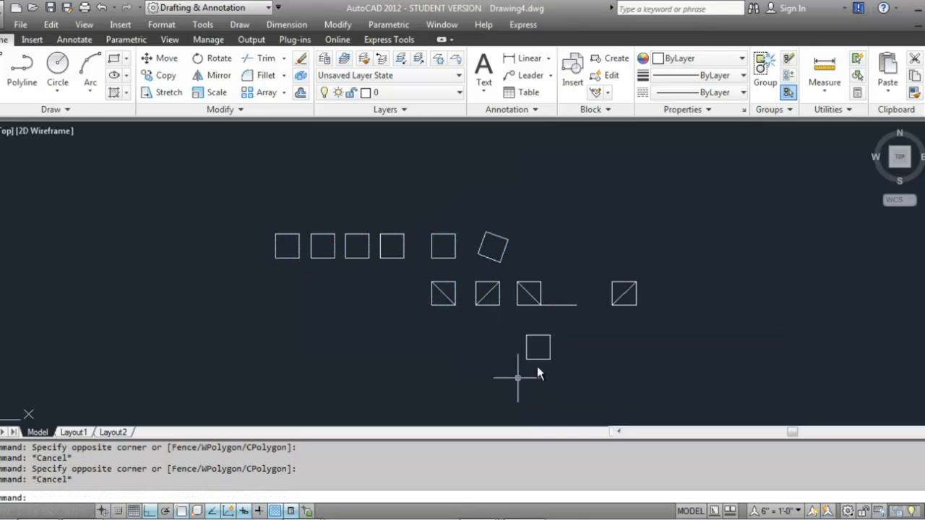
Select everything except the leftmost square with a crossing window and erase the selected objects
click(674, 380)
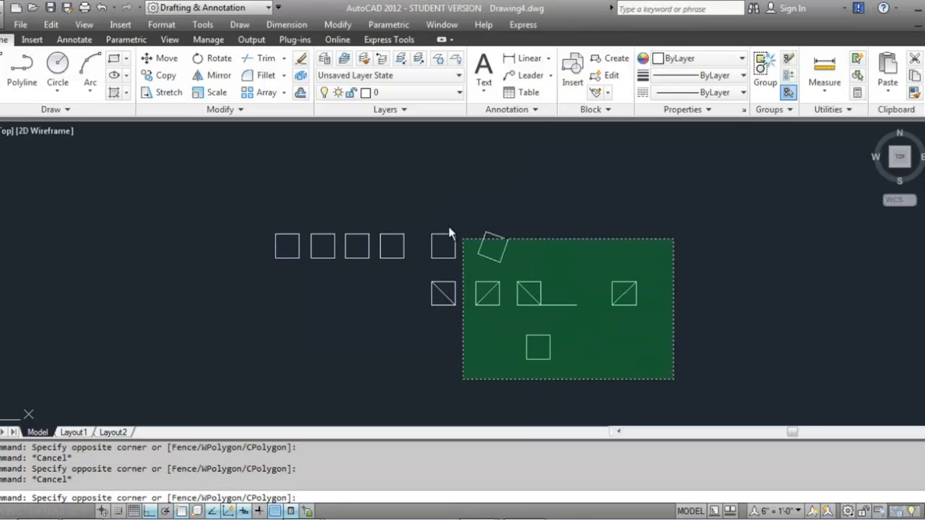
click(307, 189)
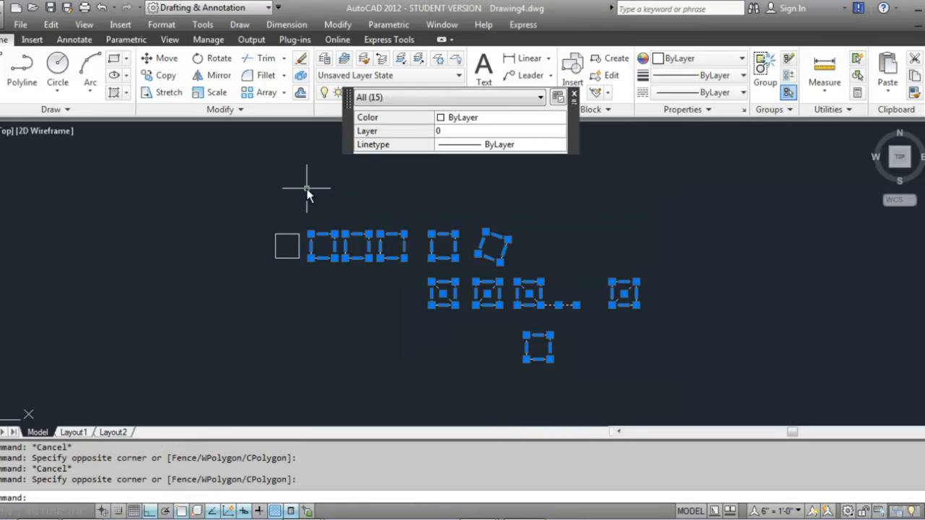
key(Delete)
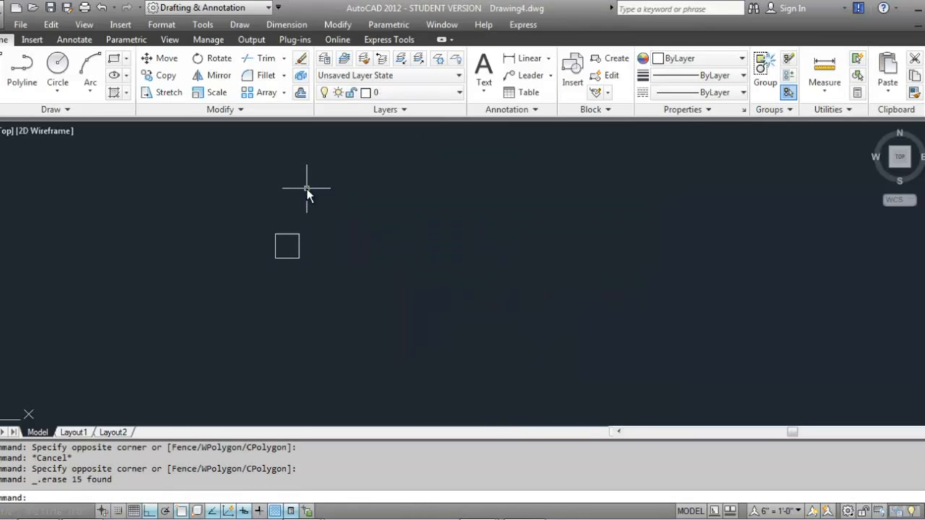